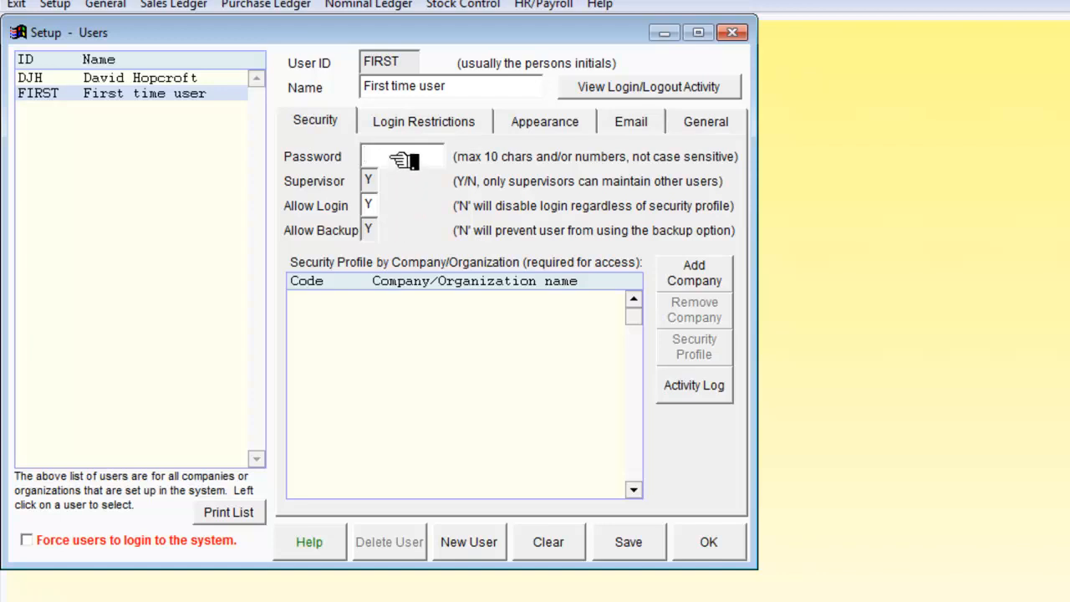
# - Review the First time user's login restrictions, appearance, email and general settings, including the companies available as the post-login default
pyautogui.click(418, 126)
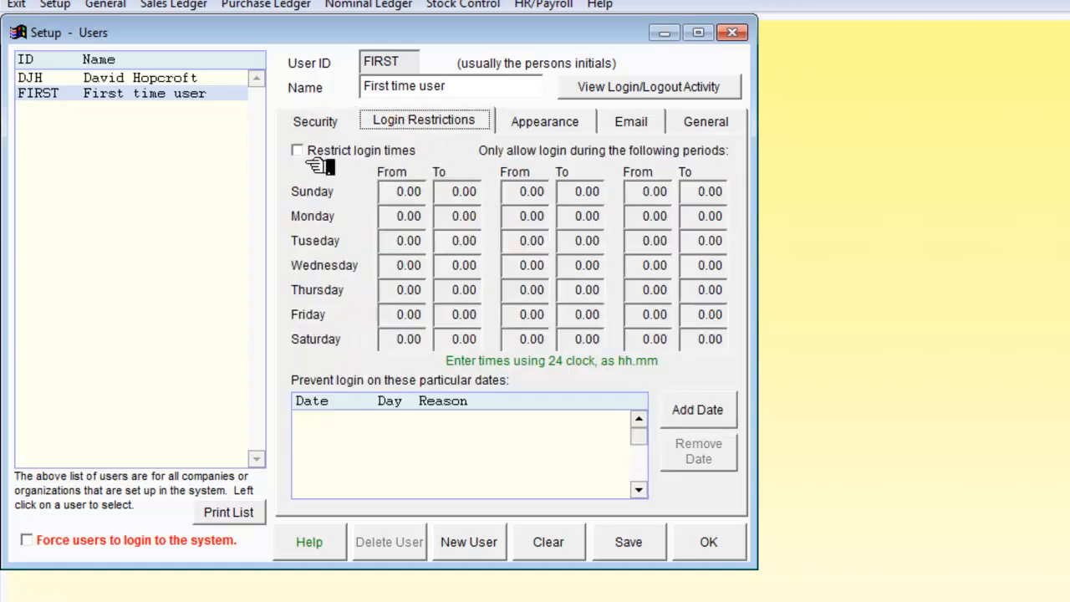
pyautogui.click(560, 125)
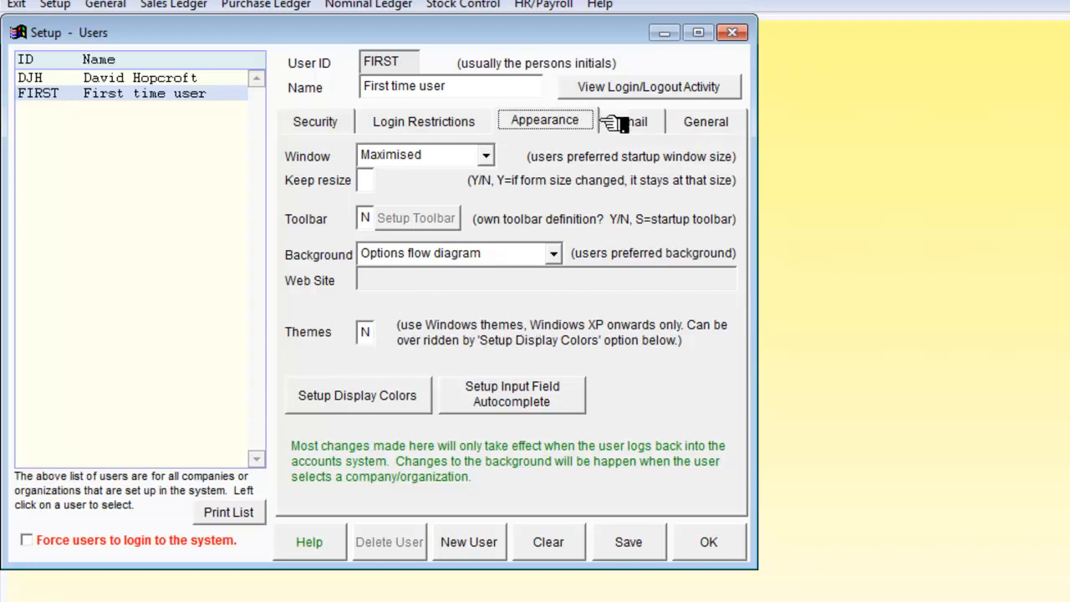
pyautogui.click(634, 122)
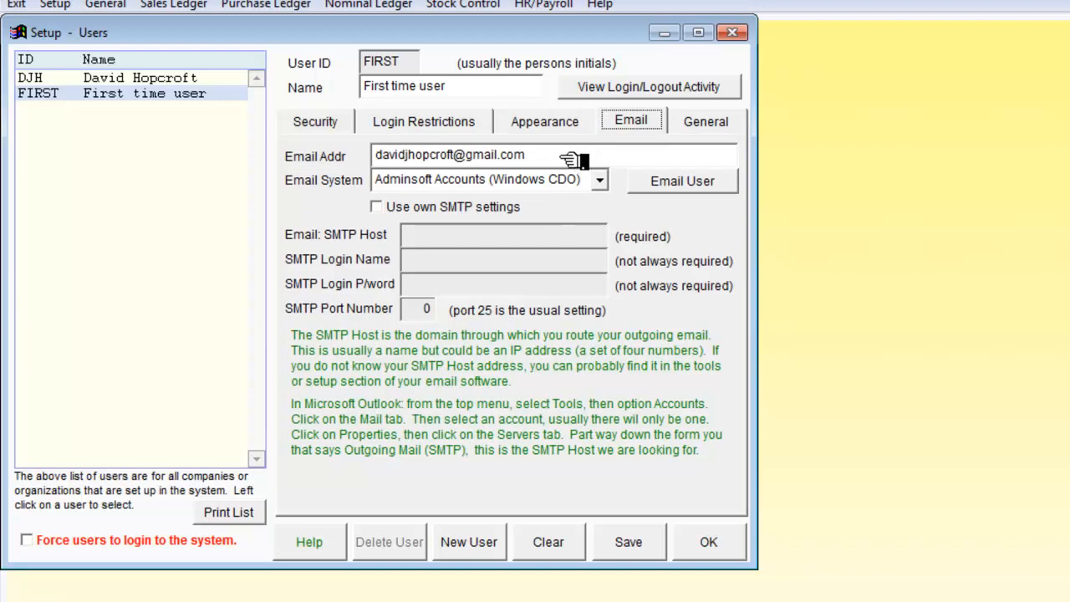
pyautogui.click(716, 126)
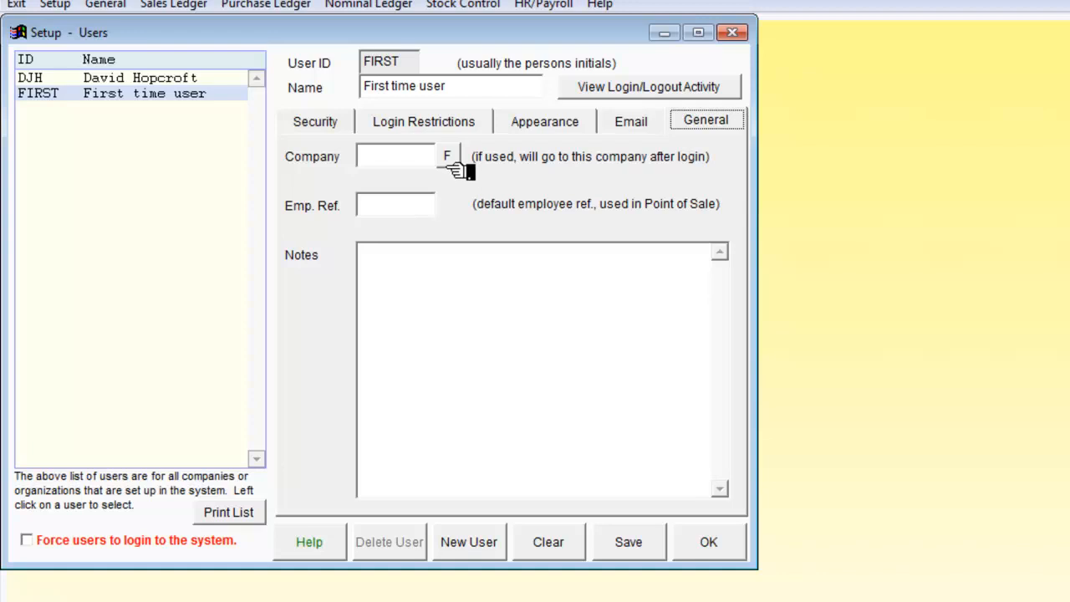
pyautogui.click(449, 157)
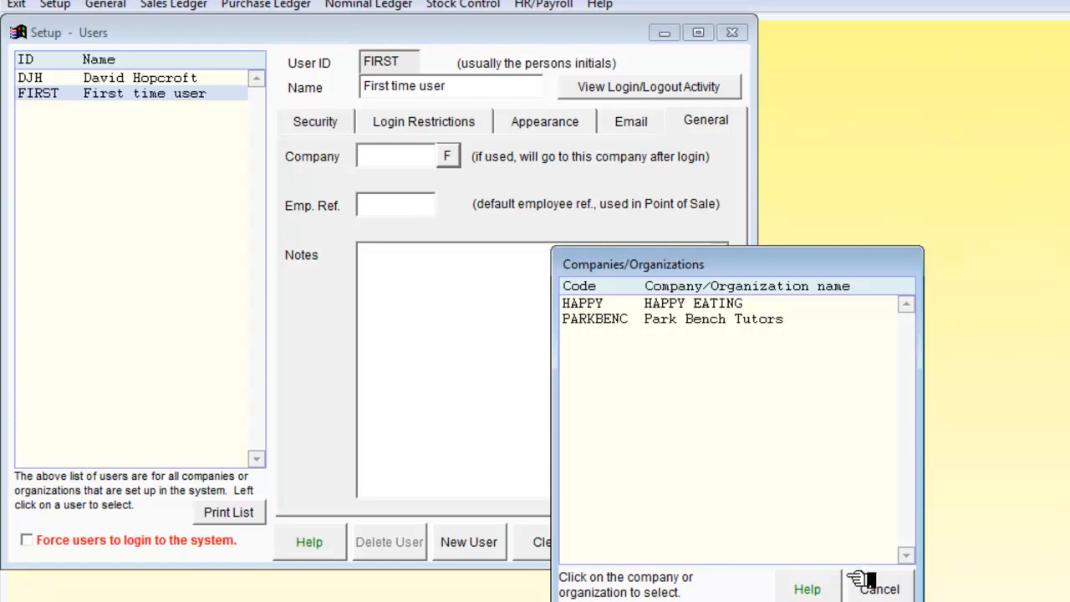
pyautogui.click(878, 591)
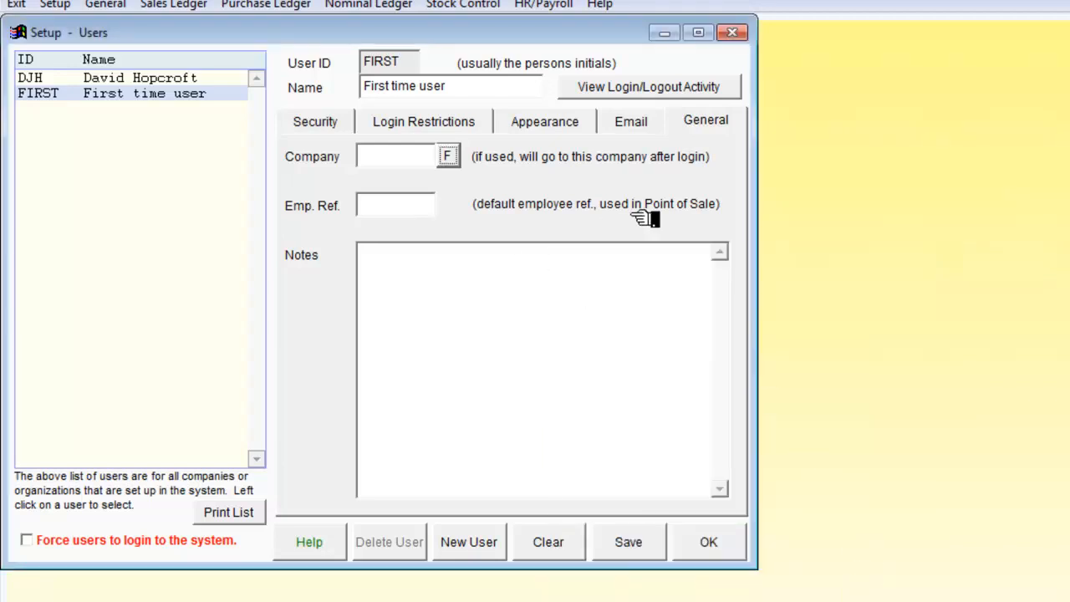
pyautogui.click(334, 120)
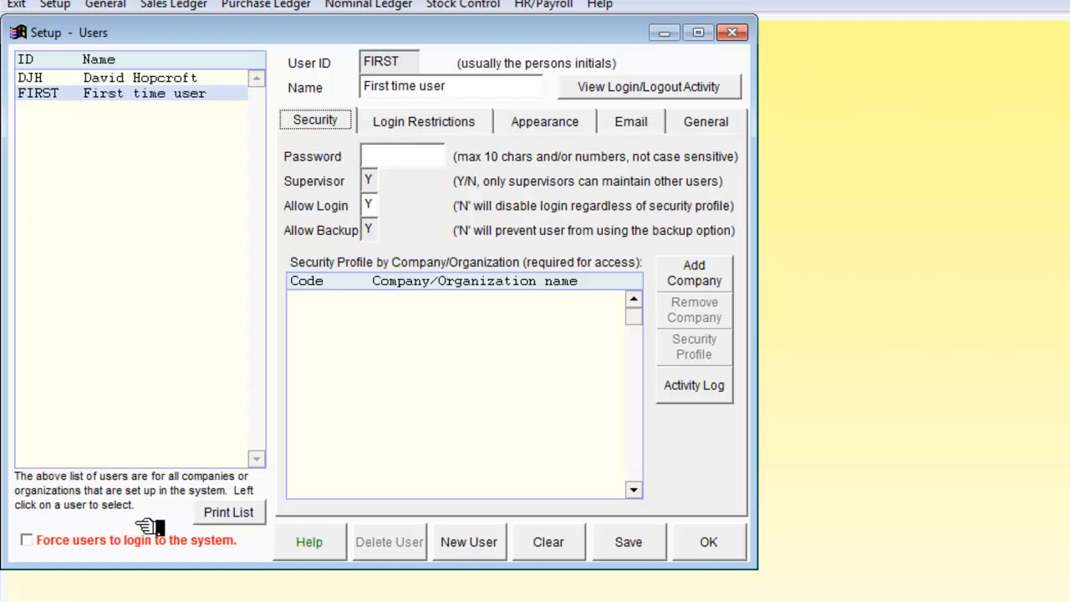
# - Start a new user record and fill in the user ID, the person's full name and the login password
pyautogui.click(468, 542)
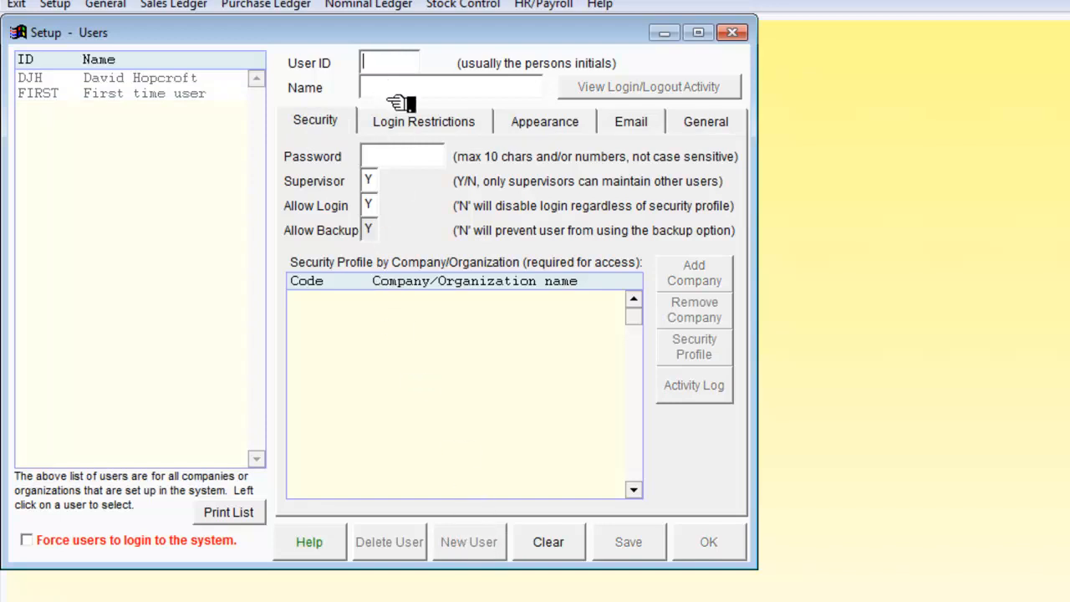
pyautogui.write('HELEN')
pyautogui.click(401, 87)
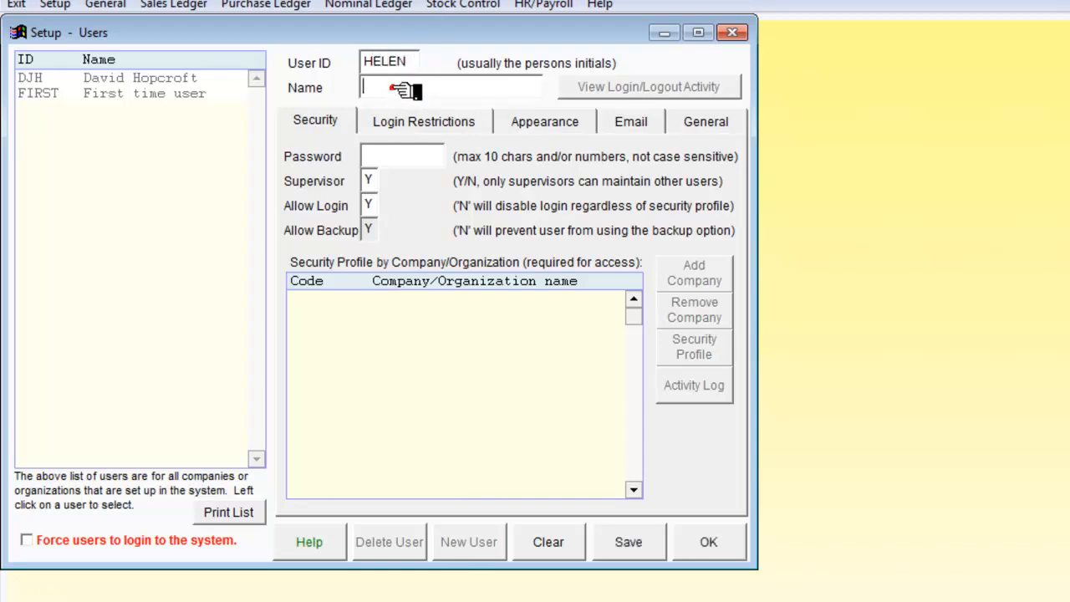
pyautogui.click(387, 155)
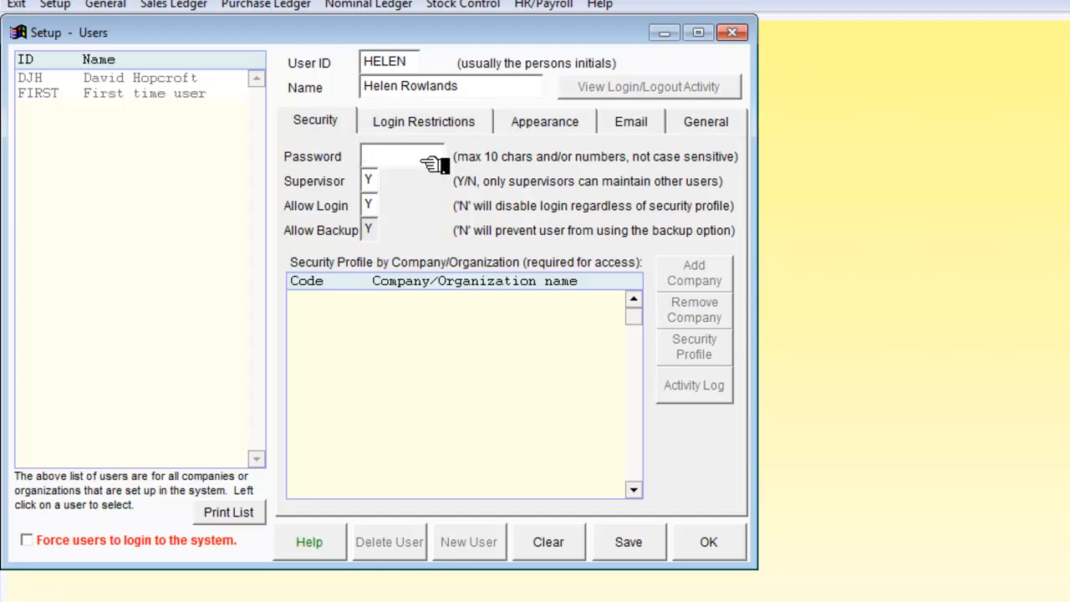
pyautogui.write('LETMEIN')
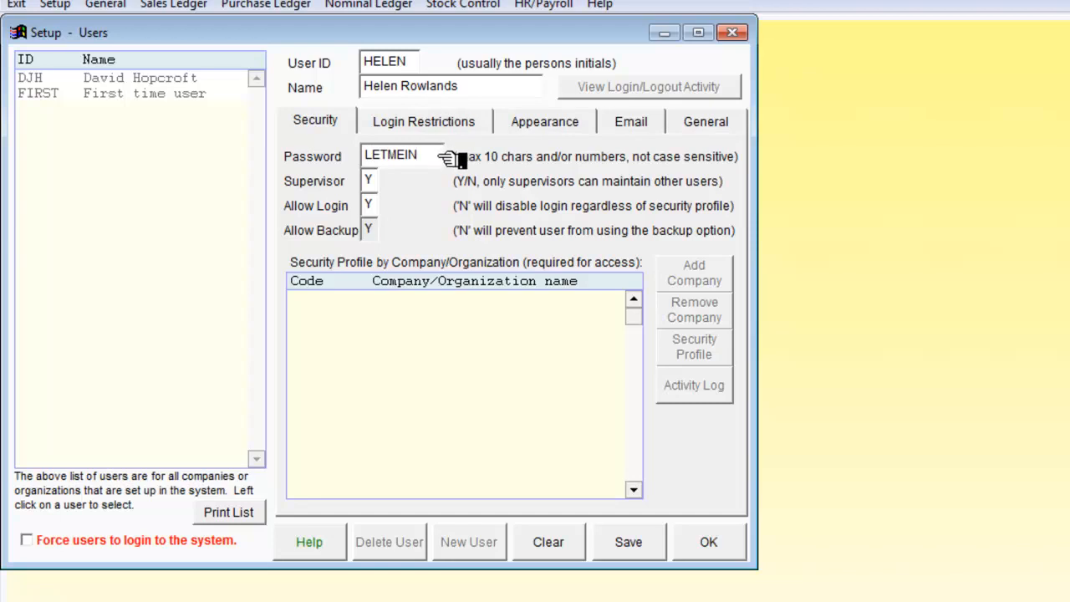
# - Set Supervisor and Allow Backup to N for the new user and save the record
pyautogui.click(368, 179)
pyautogui.write('N')
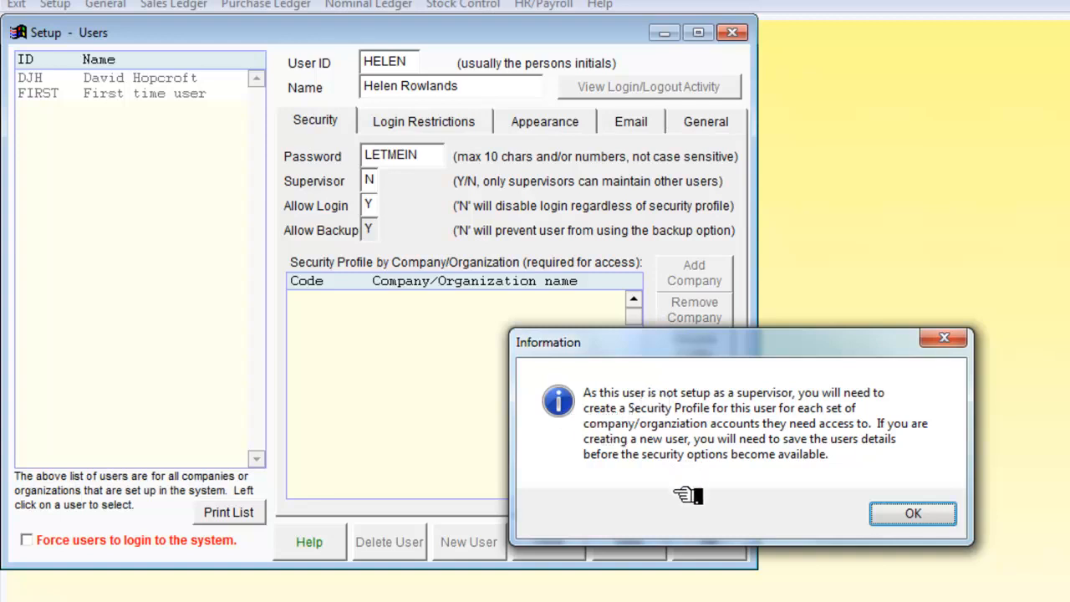
pyautogui.click(920, 515)
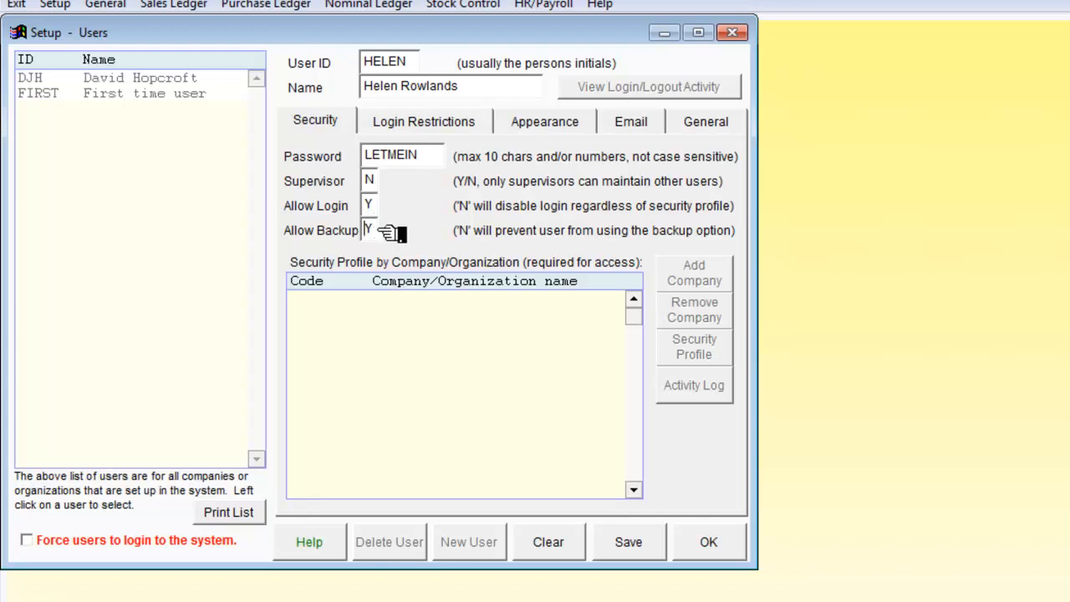
pyautogui.doubleClick(368, 230)
pyautogui.write('N')
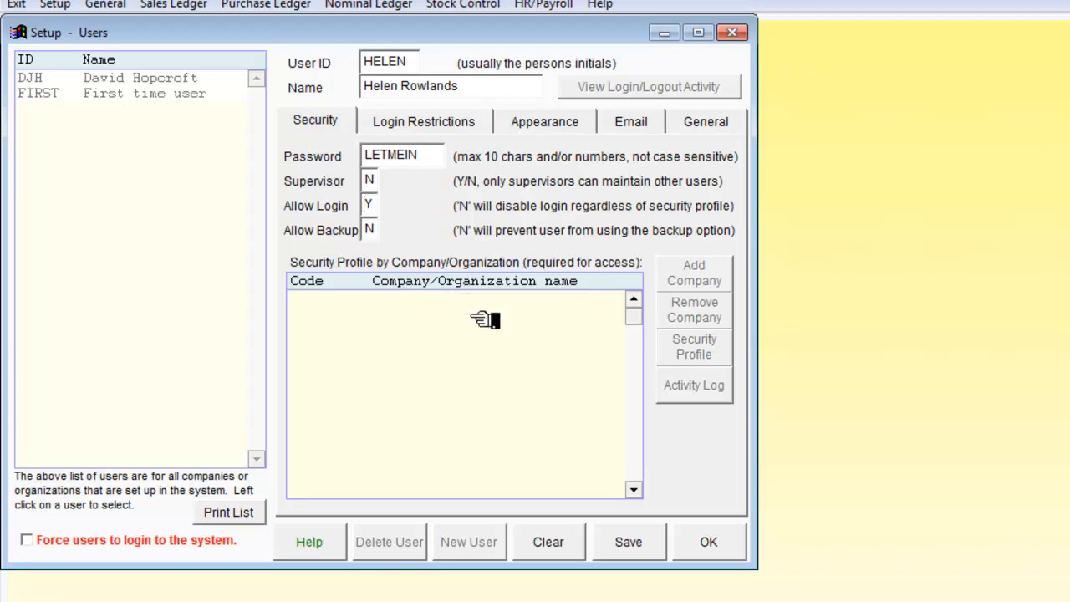
pyautogui.click(626, 544)
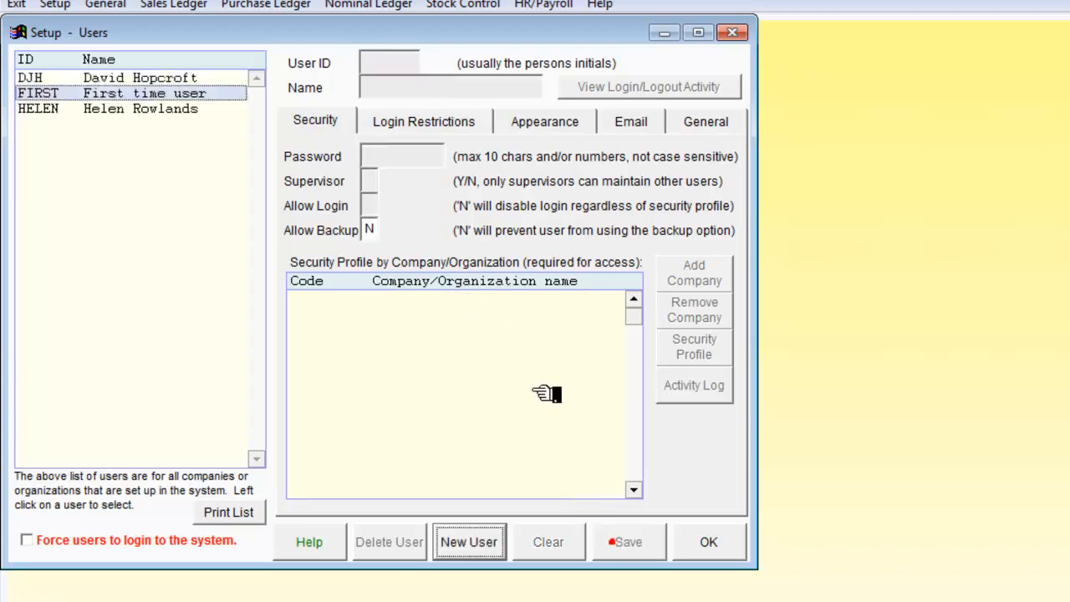
# - Restrict the newly created user's login times, allowing Monday logins from 9.00 to 12.00 and from 14.00 to 16.00
pyautogui.click(169, 109)
pyautogui.click(415, 124)
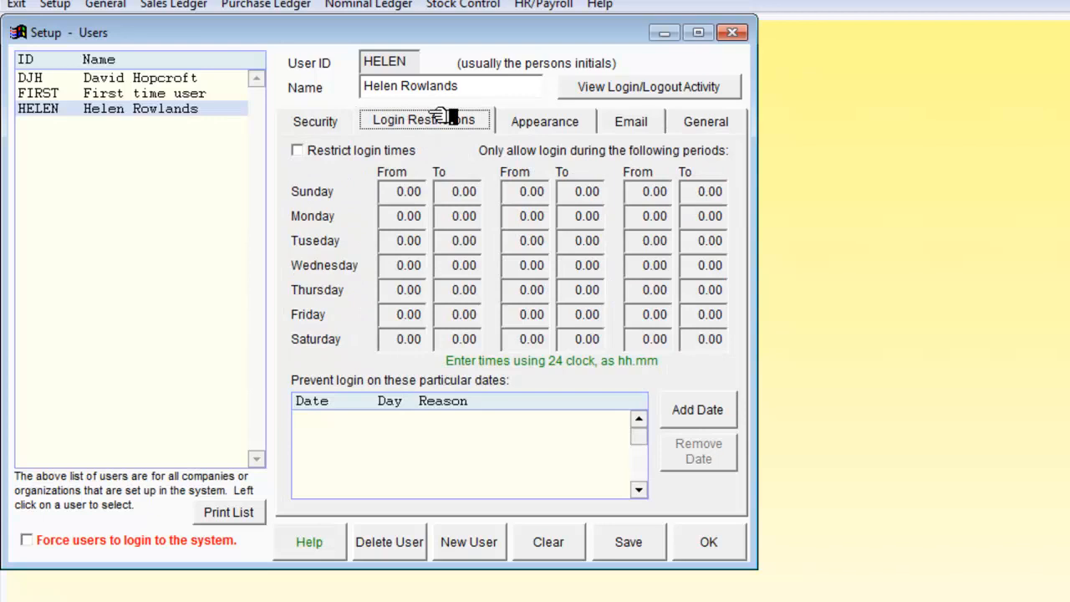
pyautogui.click(309, 150)
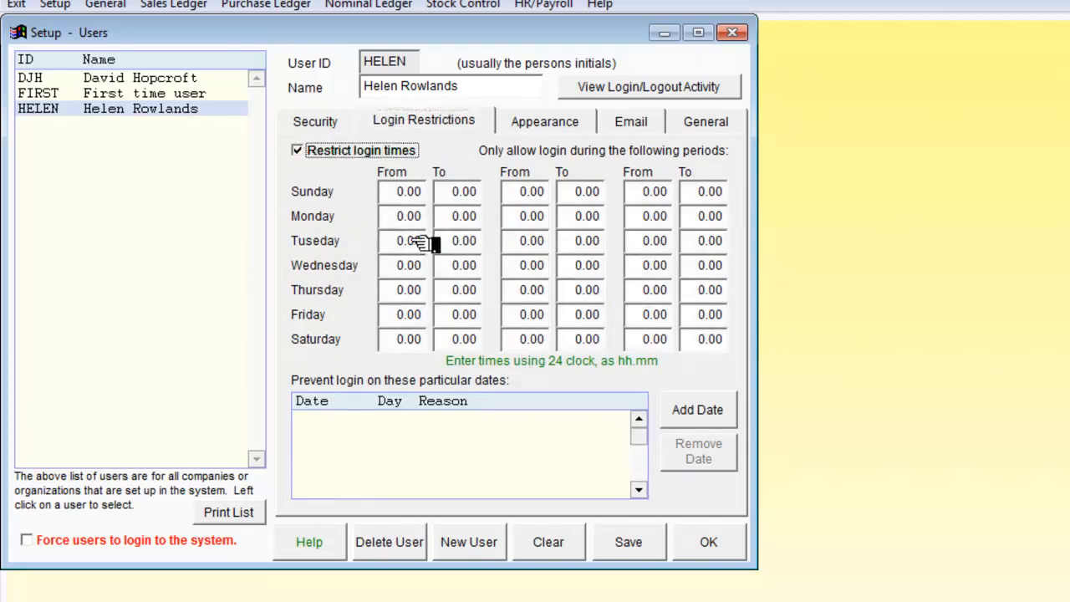
pyautogui.moveTo(408, 219); pyautogui.dragTo(436, 216)
pyautogui.write('9.')
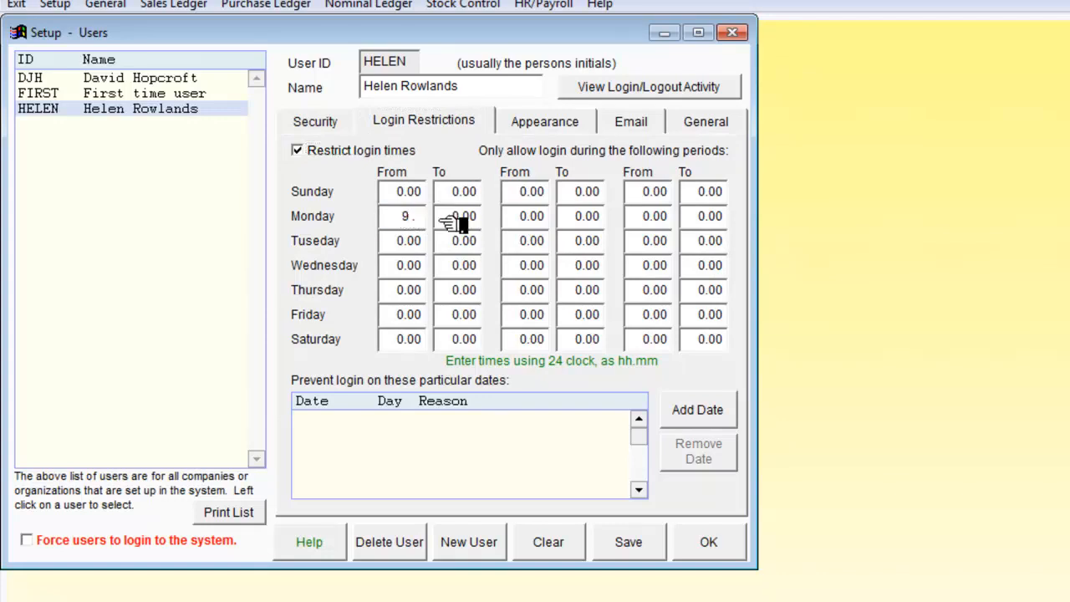
pyautogui.write('0.0')
pyautogui.press('BackSpace')
pyautogui.press('BackSpace')
pyautogui.press('BackSpace')
pyautogui.write('.')
pyautogui.press('Tab')
pyautogui.write('12')
pyautogui.press('Tab')
pyautogui.write('1416')
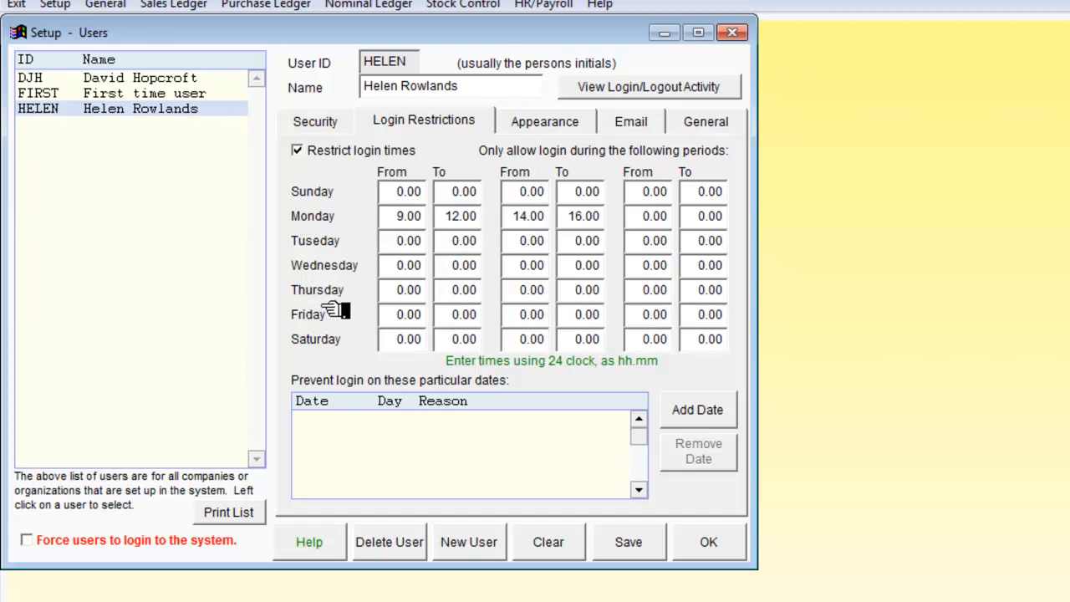
# - Allow the user's Wednesday logins from 9.00 to 12.00 and from 14.00 to 16.00
pyautogui.click(391, 266)
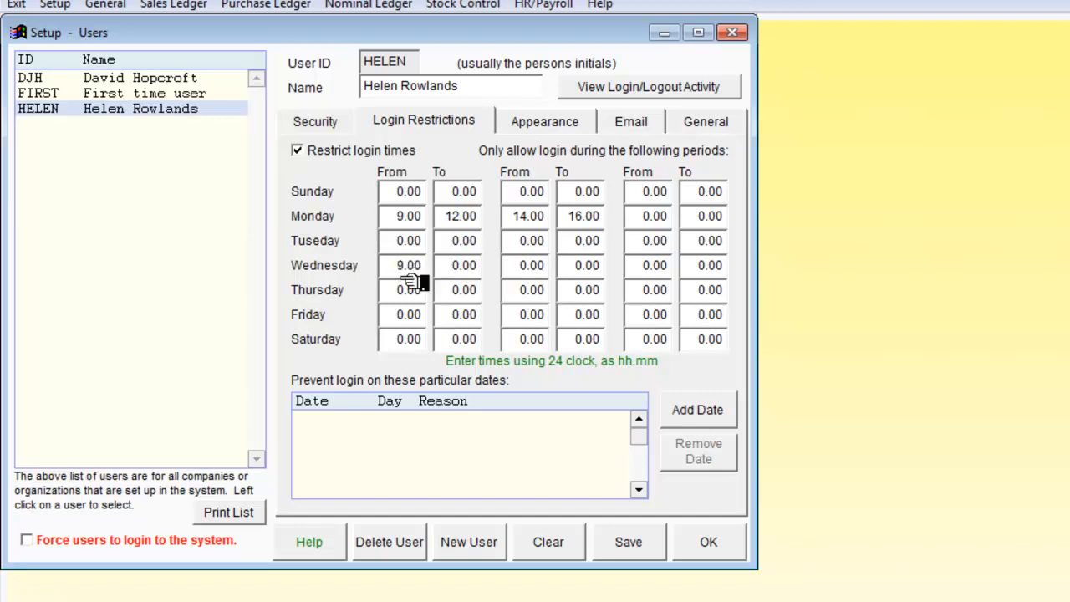
pyautogui.write('1')
pyautogui.press('Tab')
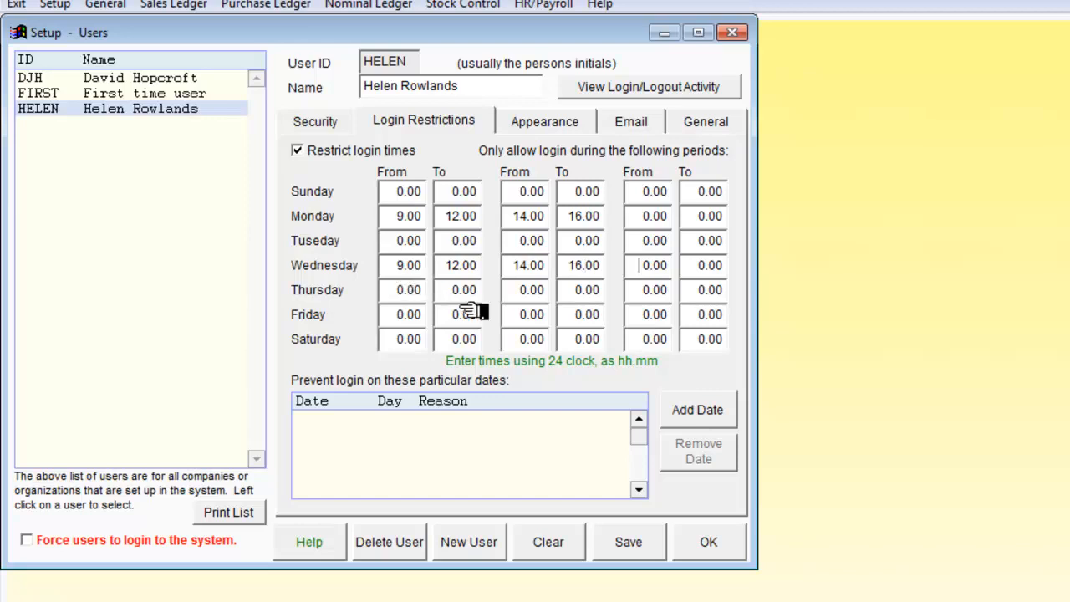
# - Set the new user's default company after login to PARKBENC (Park Bench Tutors) and save the user
pyautogui.click(570, 125)
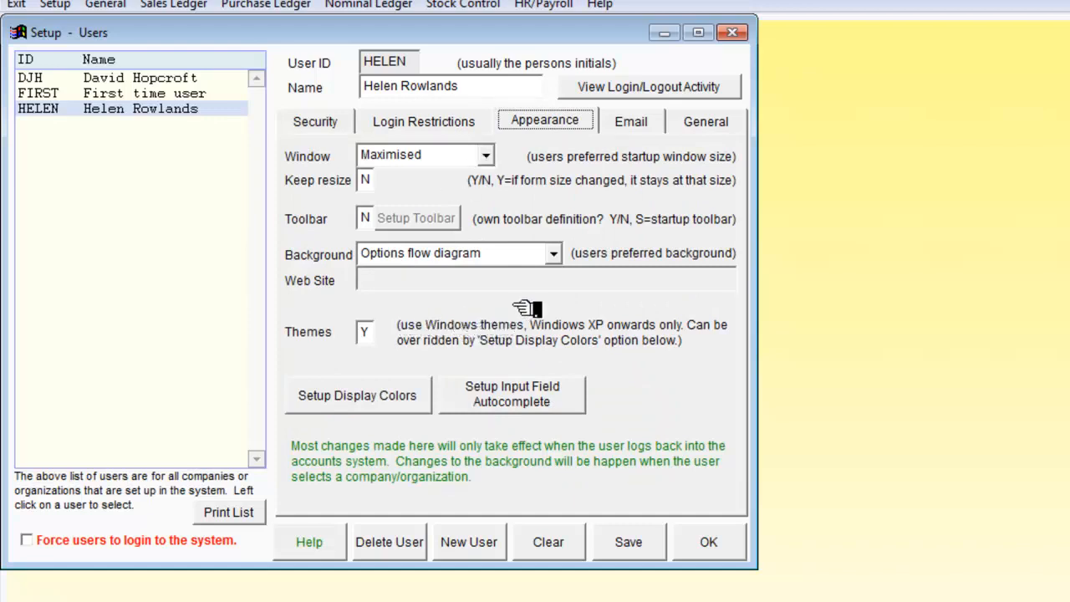
pyautogui.click(629, 123)
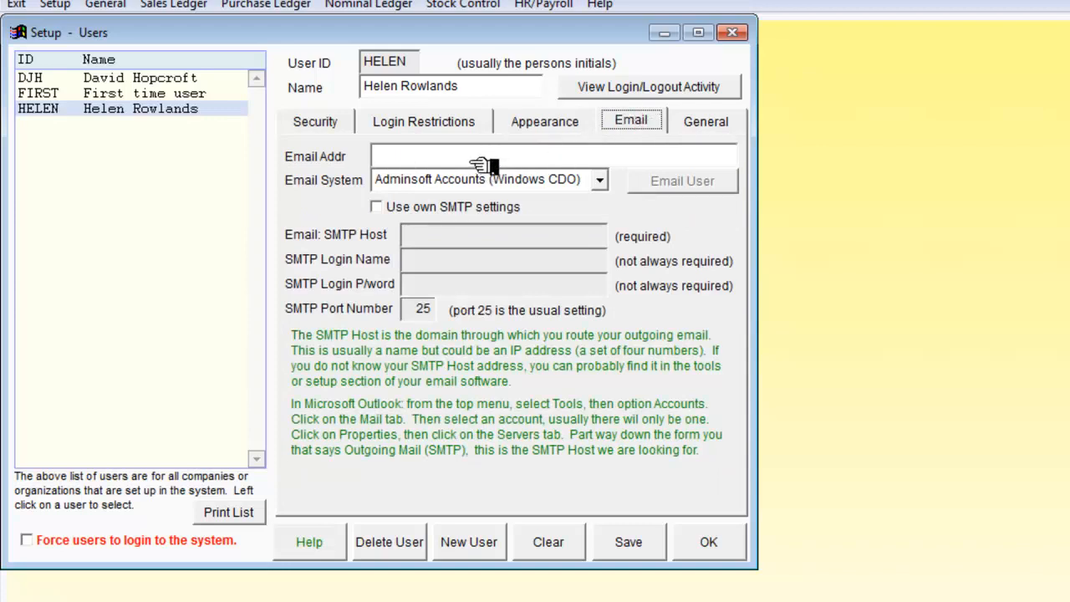
pyautogui.click(705, 124)
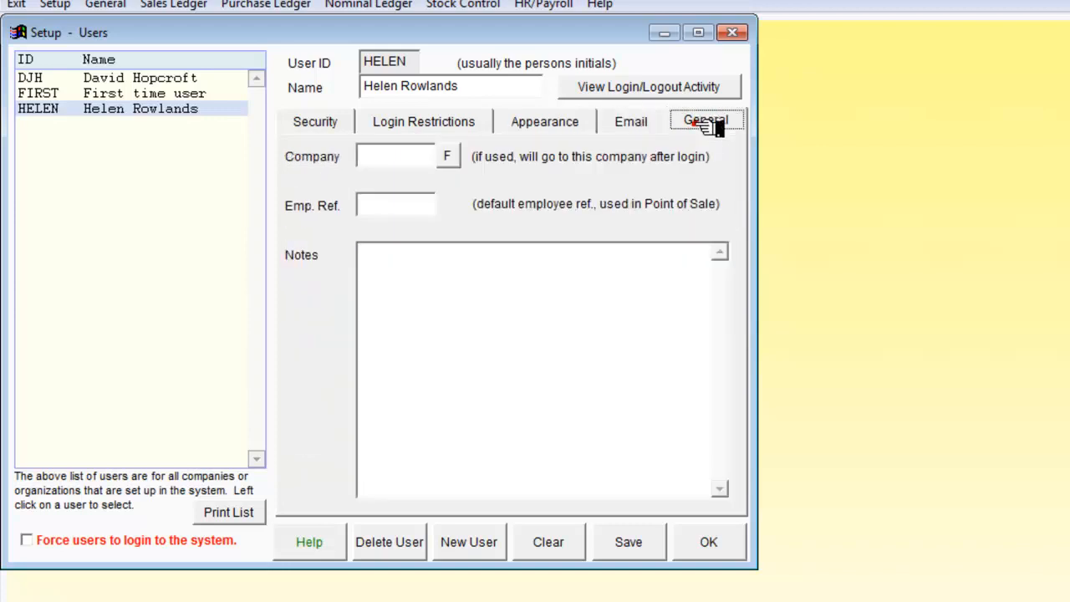
pyautogui.click(450, 155)
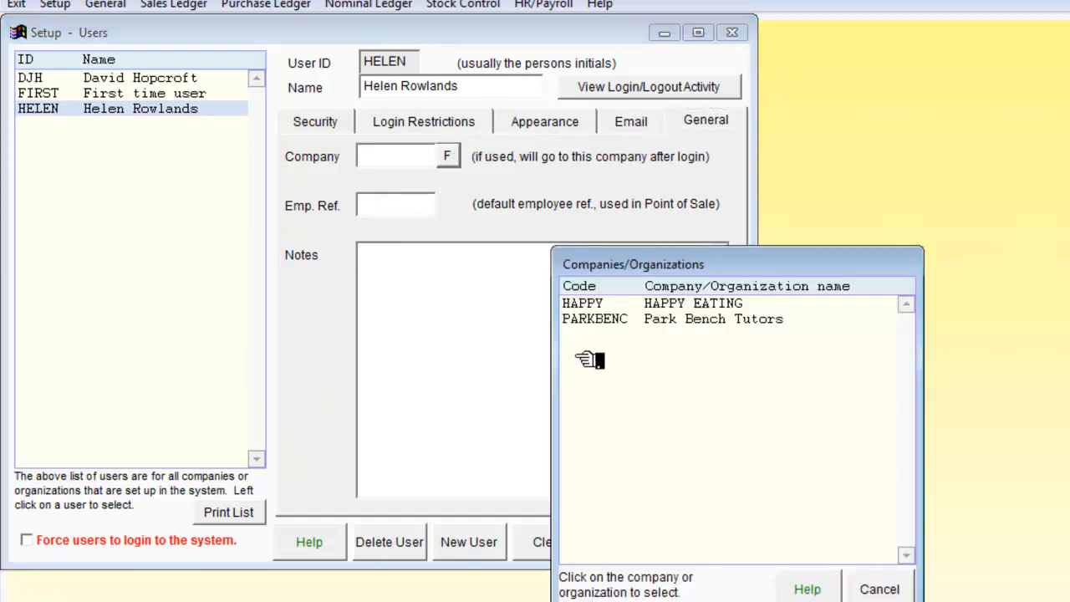
pyautogui.click(595, 321)
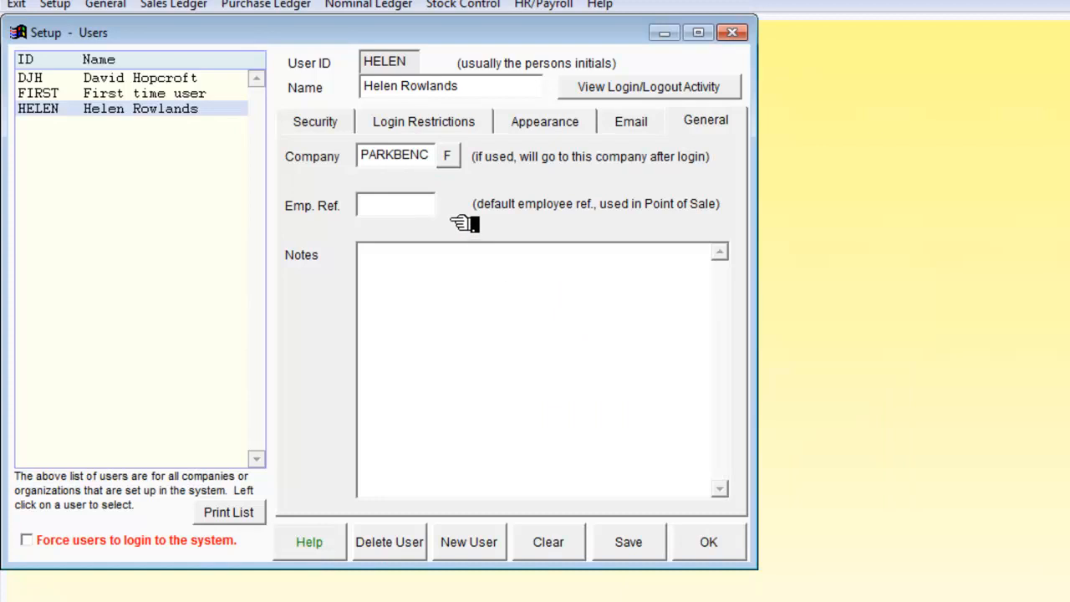
pyautogui.click(449, 156)
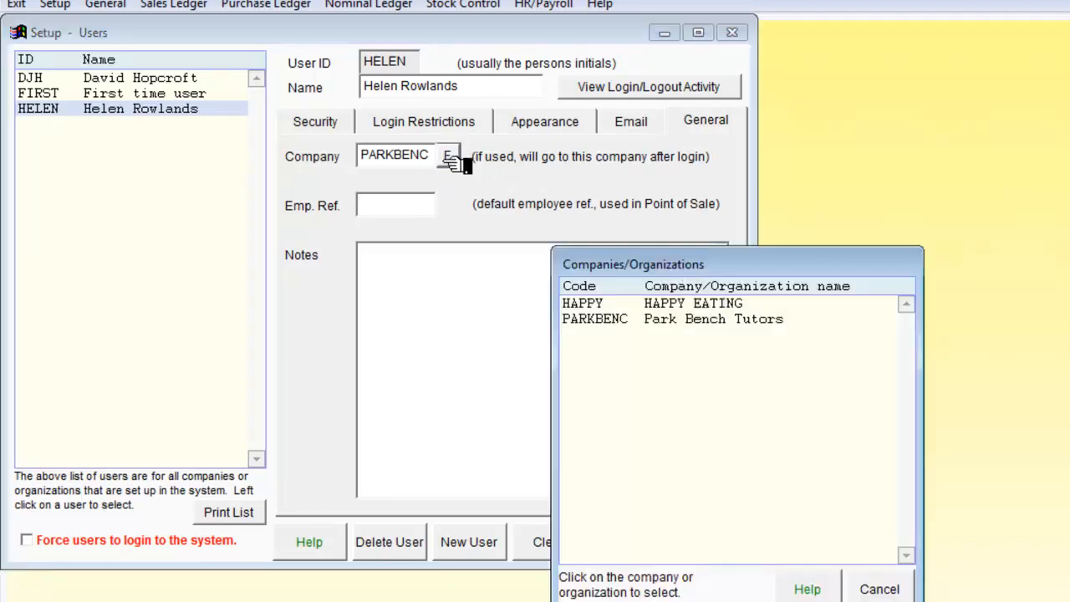
pyautogui.click(883, 585)
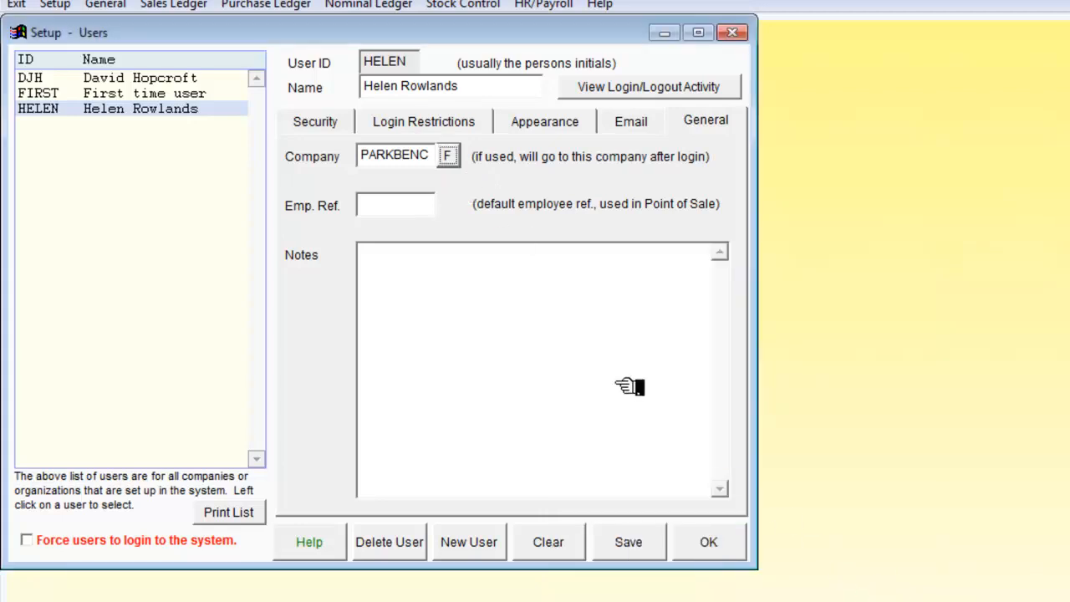
pyautogui.click(629, 543)
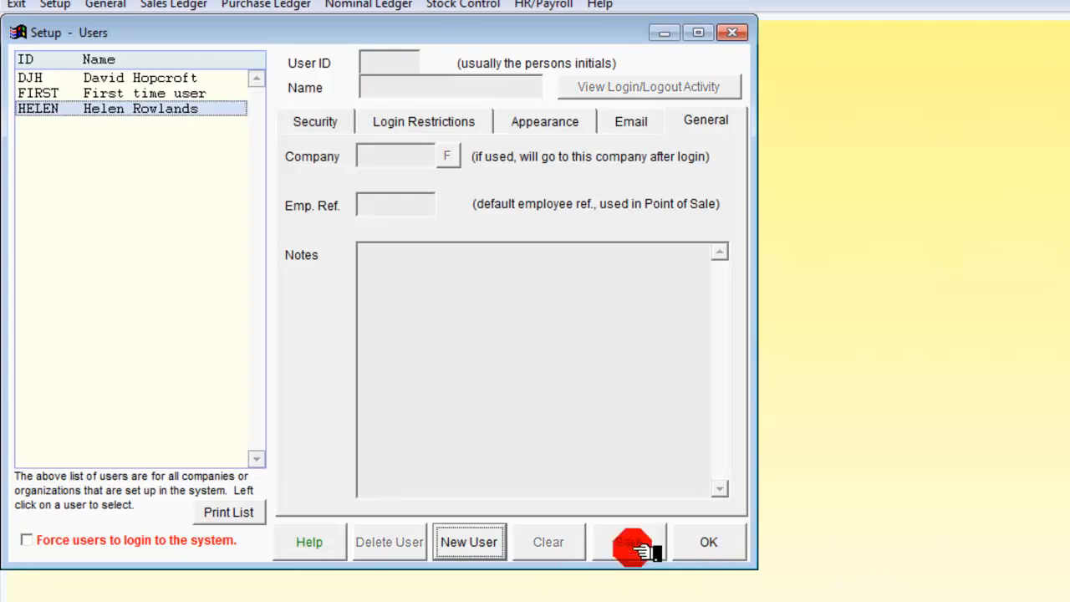
# - Open the First time user's record, then finish user setup, agreeing to save any changes to the user details
pyautogui.click(167, 95)
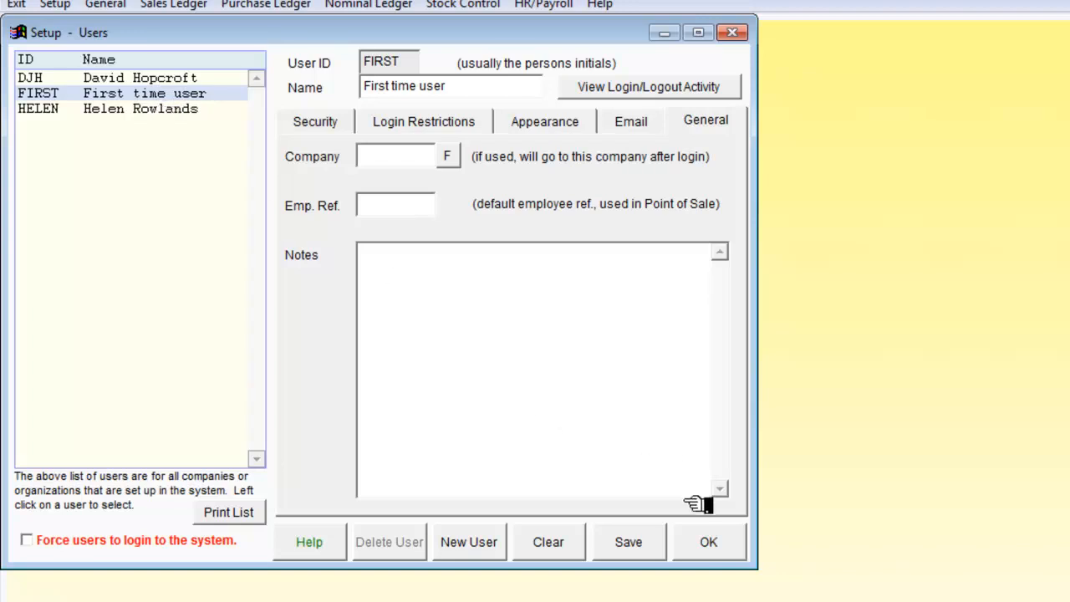
pyautogui.click(709, 546)
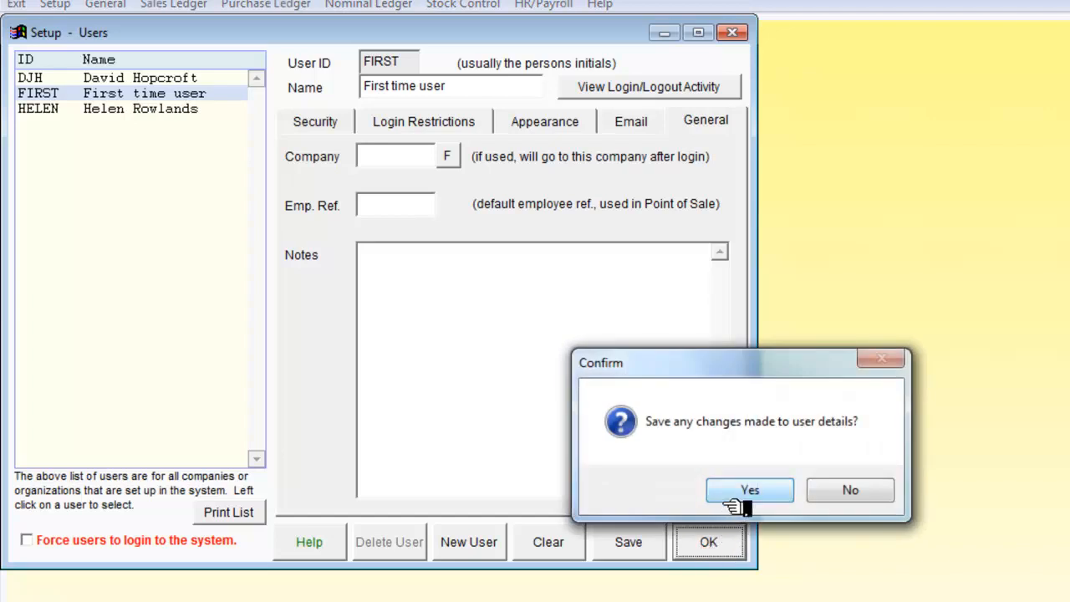
pyautogui.click(747, 494)
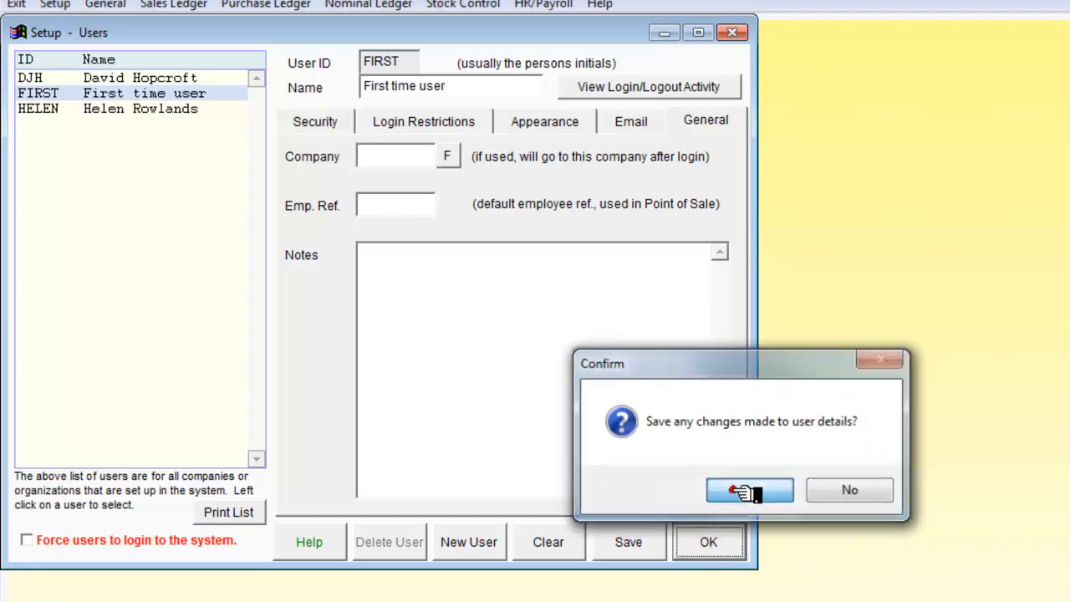